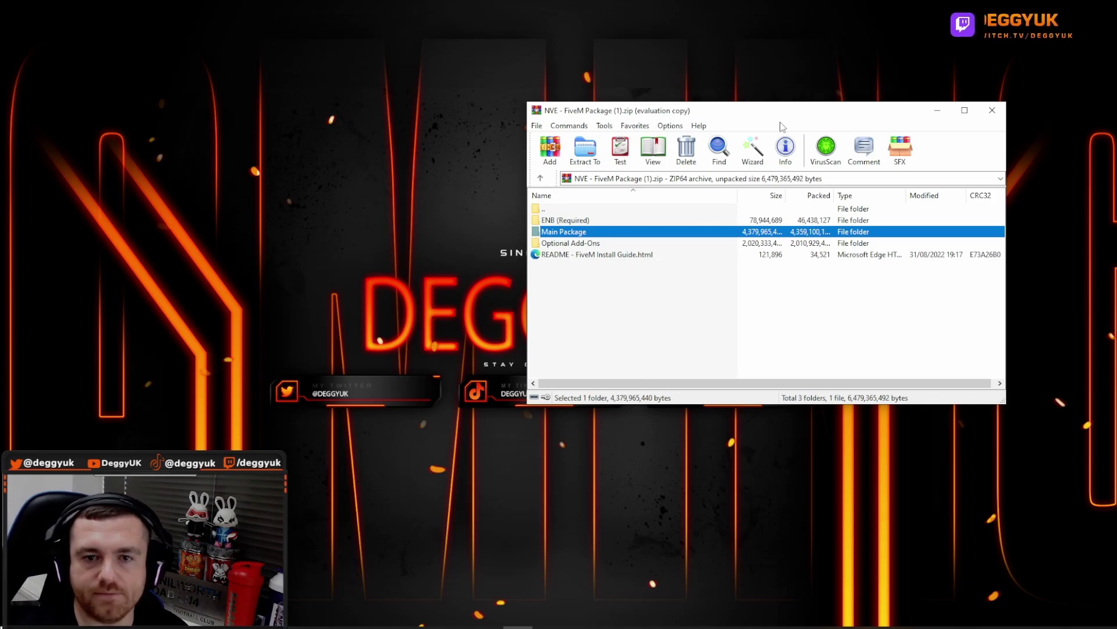
Step: Open the Main Package folder in the NVE FiveM Package archive
double_click(583, 232)
Step: Open the archive's Main Package mods folder and locate the FiveM shortcut via Start search
double_click(573, 221)
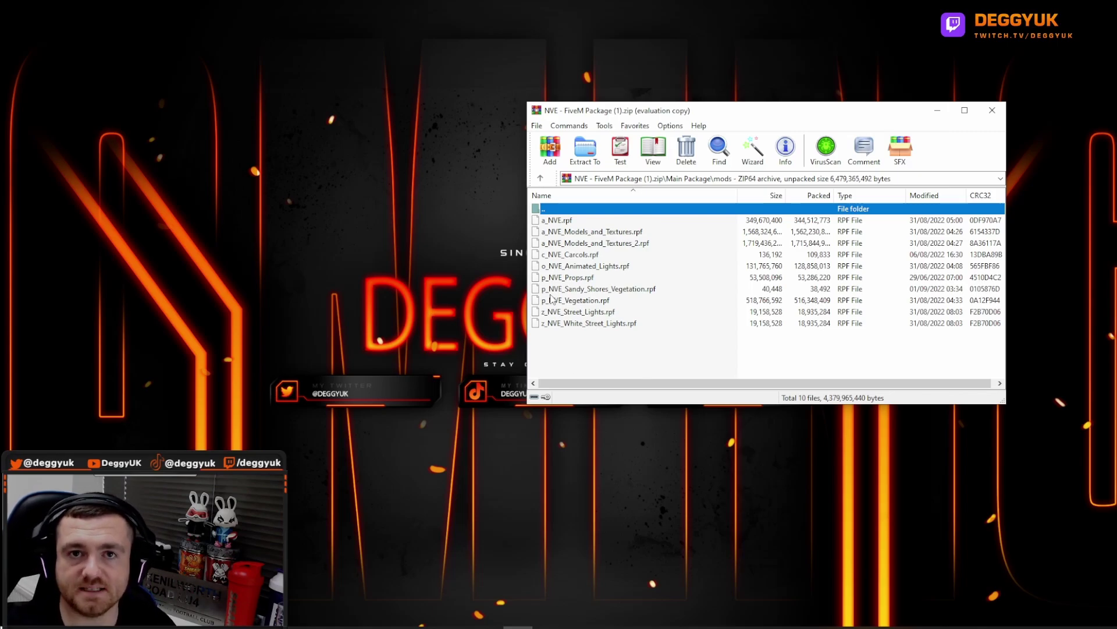
key("super")
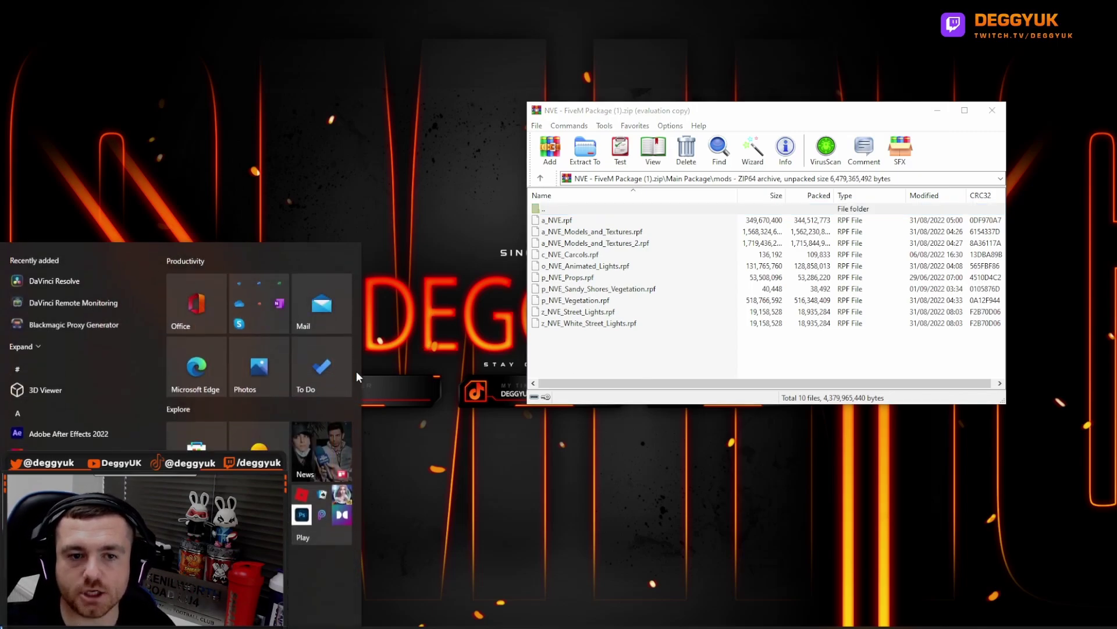
type("fiv")
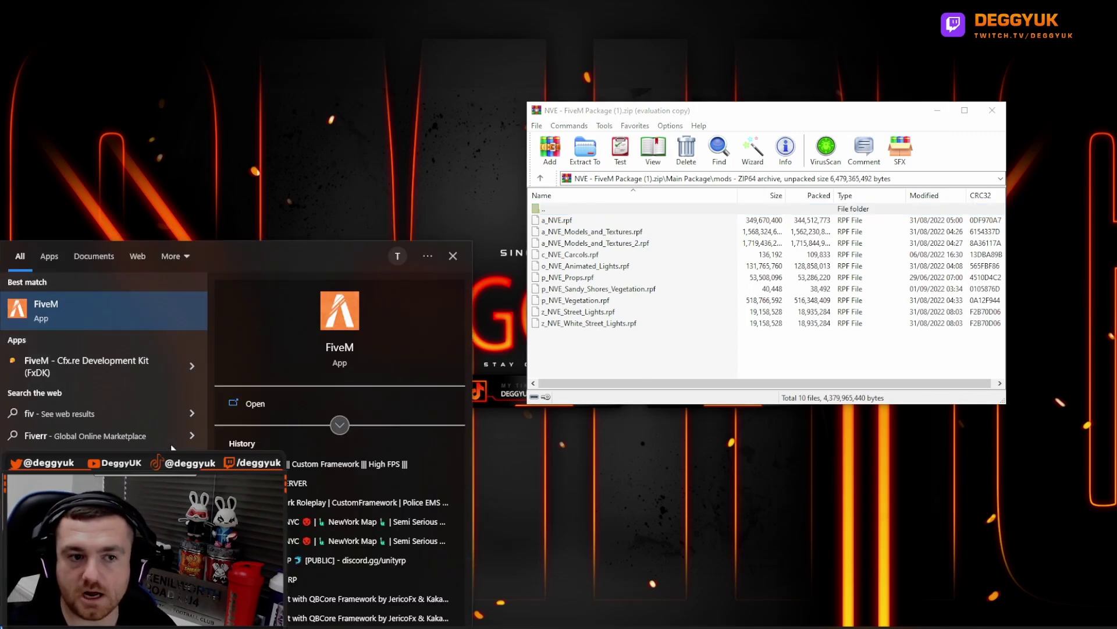
right_click(85, 299)
left_click(127, 333)
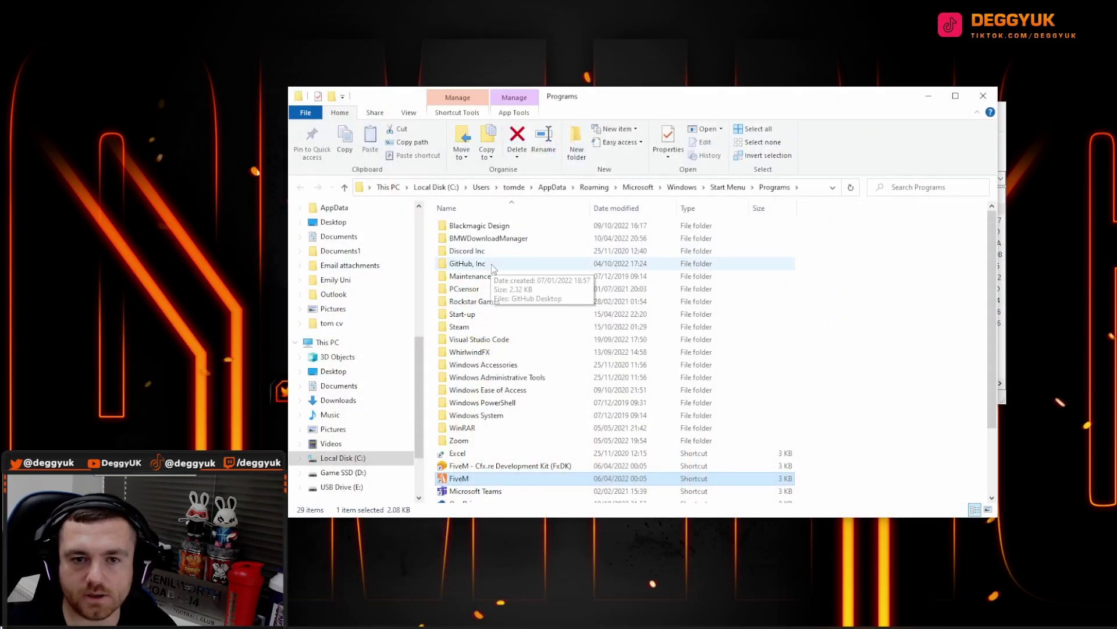
Step: Go to FiveM's install location and open FiveM Application Data\mods
right_click(463, 479)
left_click(511, 171)
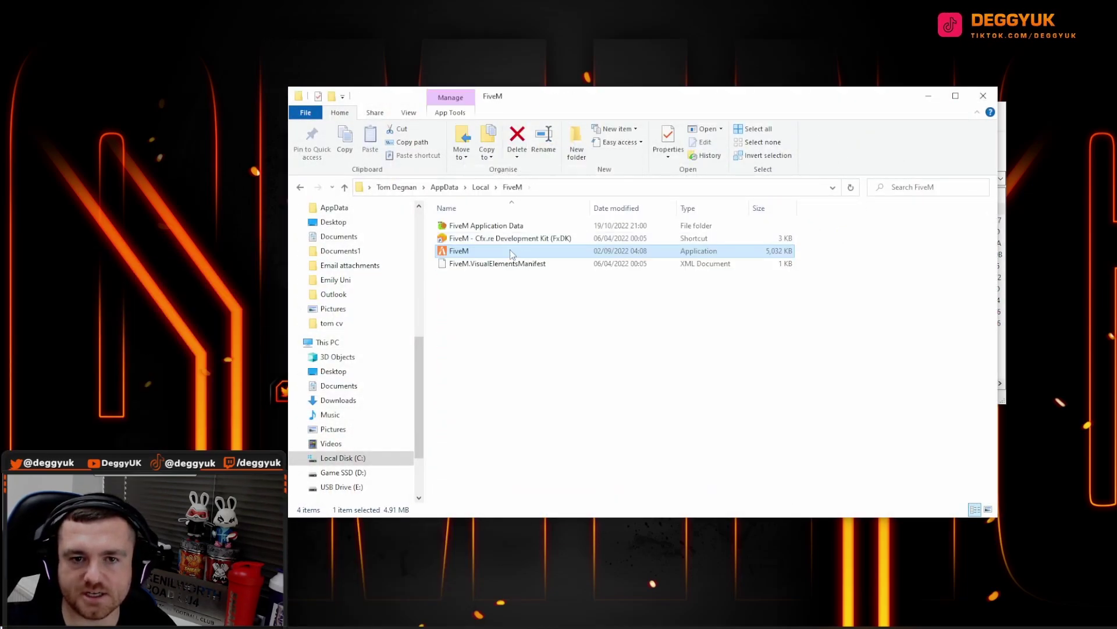
double_click(476, 230)
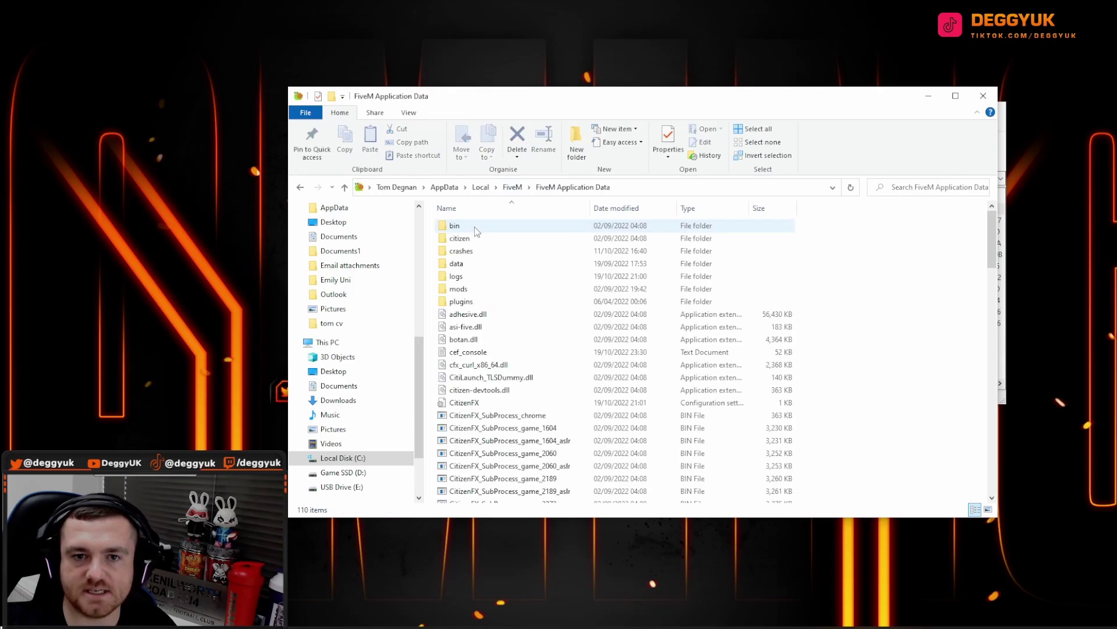
double_click(474, 291)
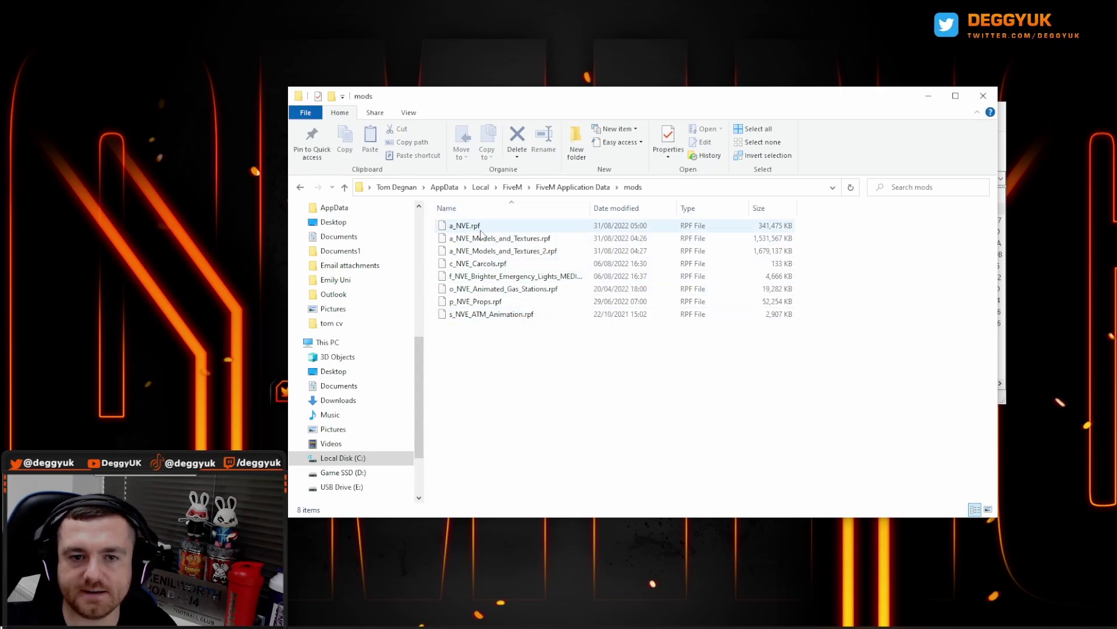
Step: Copy all ten NVE .rpf mod files into FiveM's mods folder, then return to the archive's top level
left_click_drag(742, 104, 642, 119)
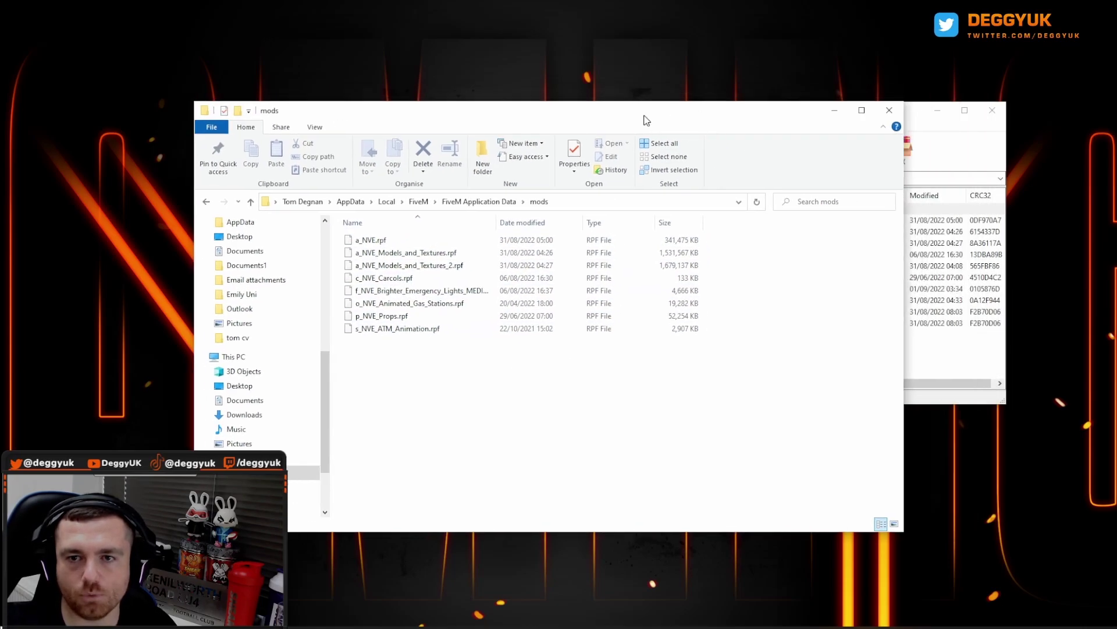
left_click(911, 127)
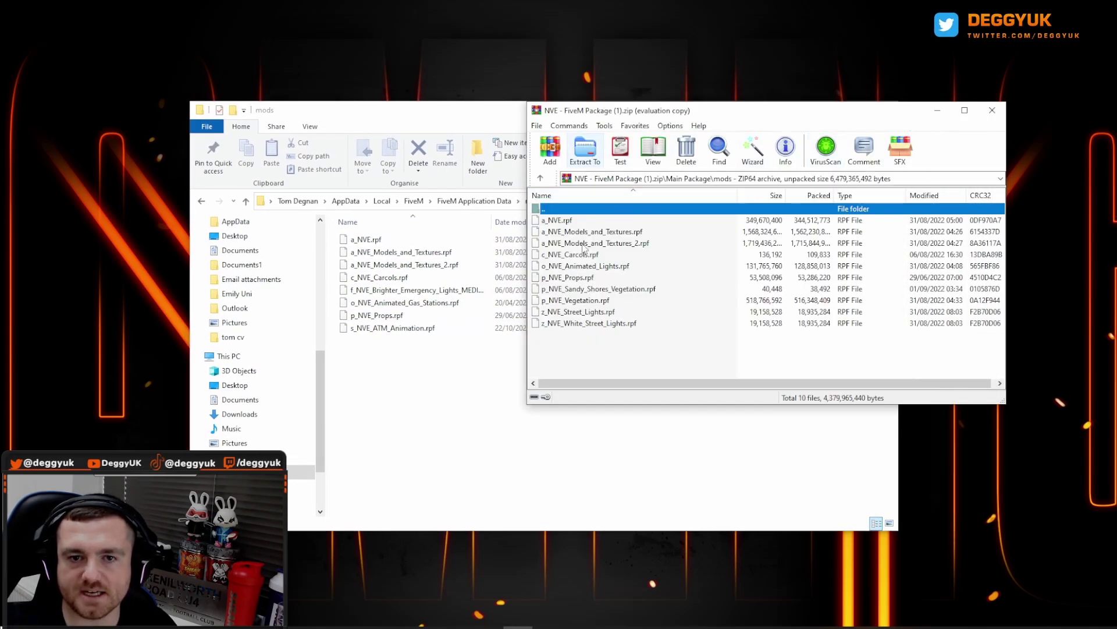
left_click(572, 224)
left_click(590, 324, "shift")
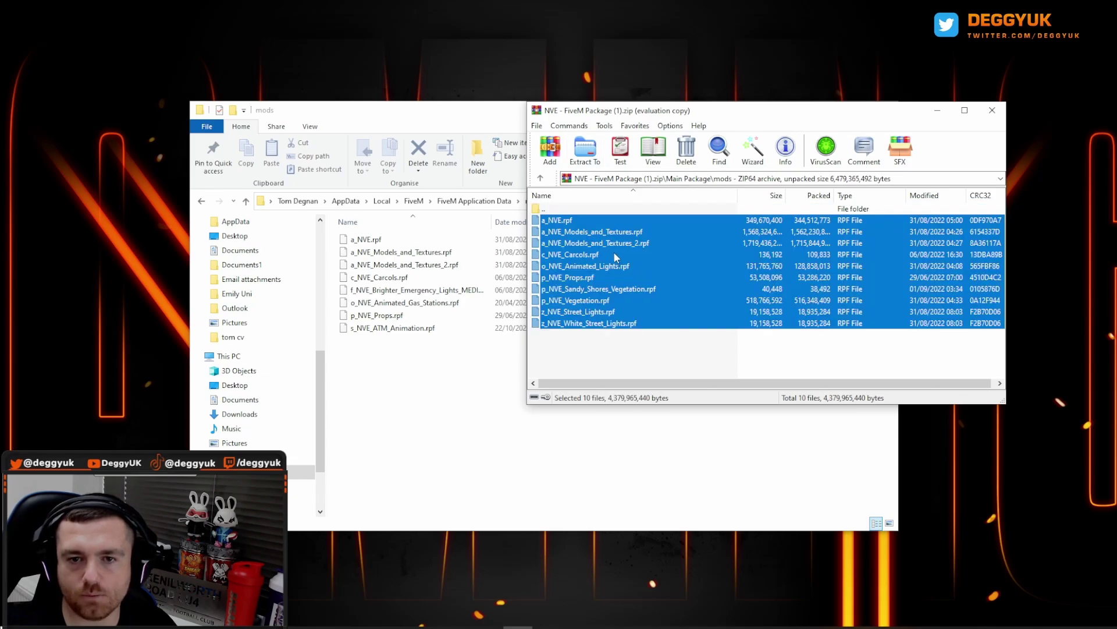
left_click_drag(504, 276, 597, 259)
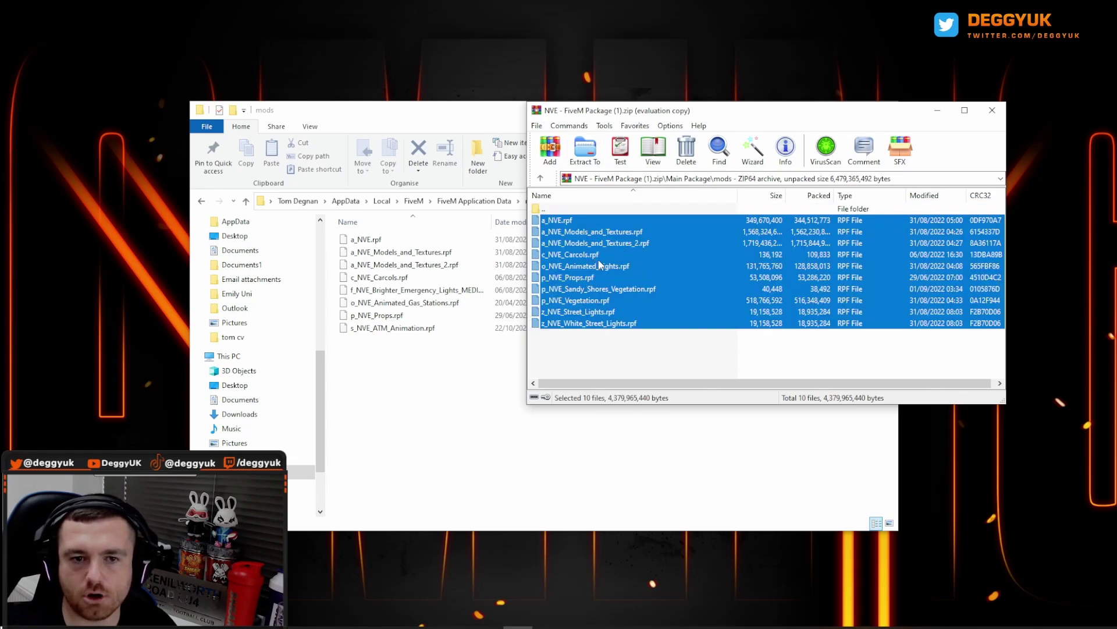
key("BackSpace")
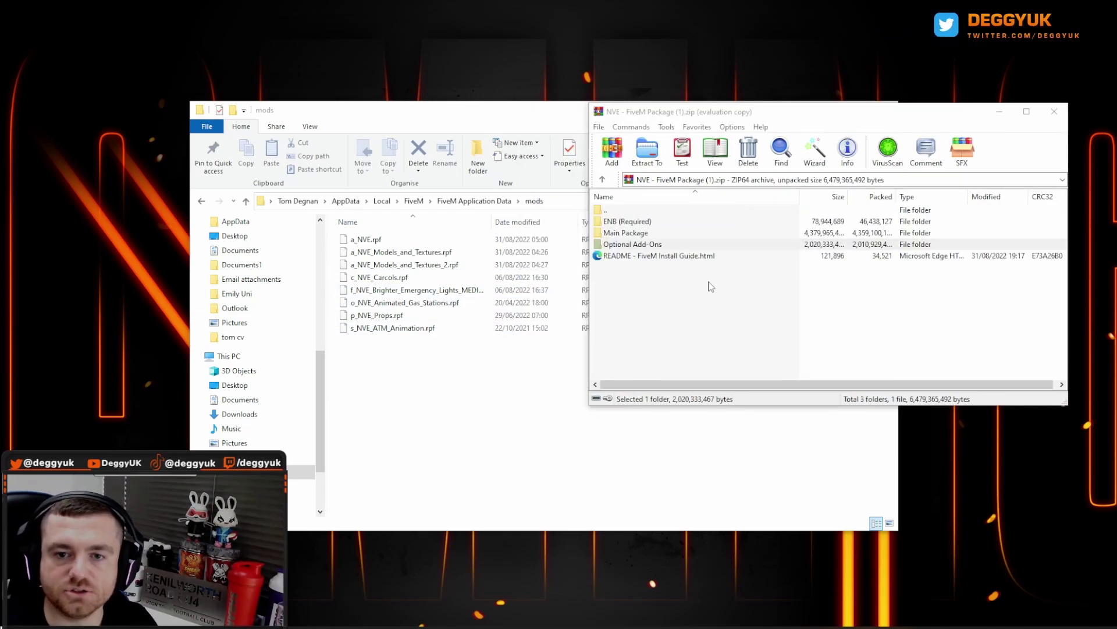
Step: Open Optional Add-Ons > 4. Animated Gas Stations and ATMs and copy s_NVE_ATM_Animation.rpf into mods
double_click(681, 246)
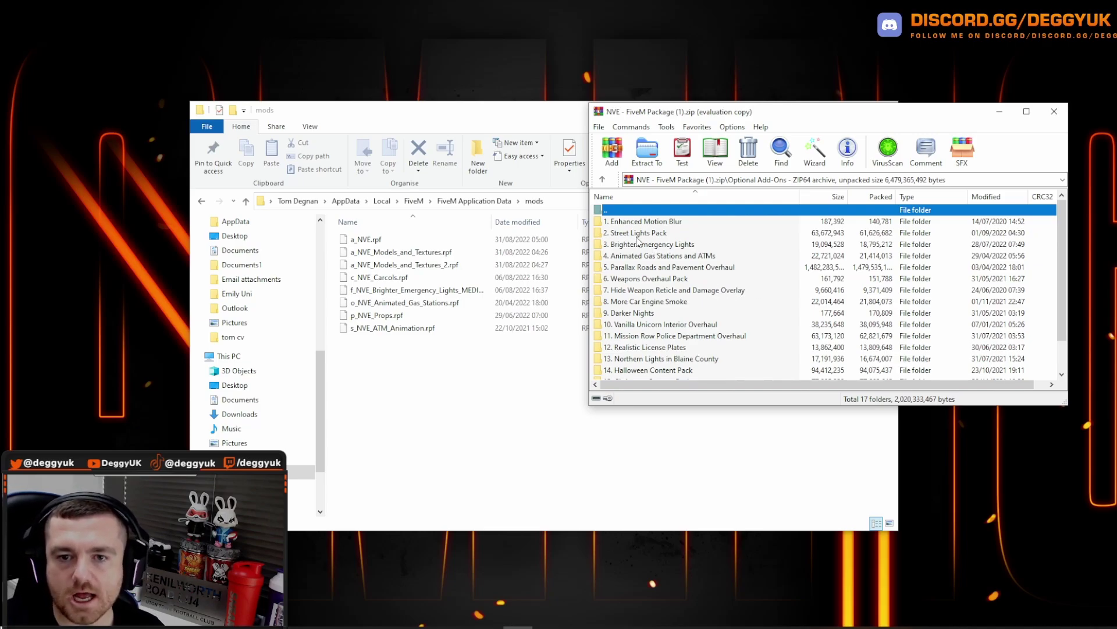
scroll(733, 264, "down", 1)
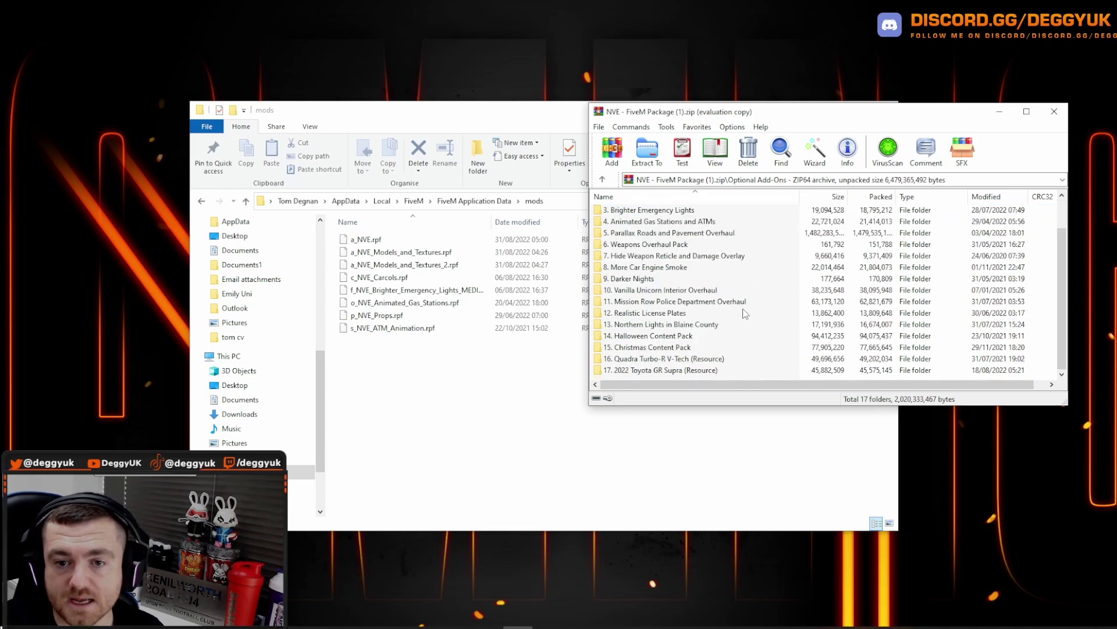
scroll(759, 329, "up", 1)
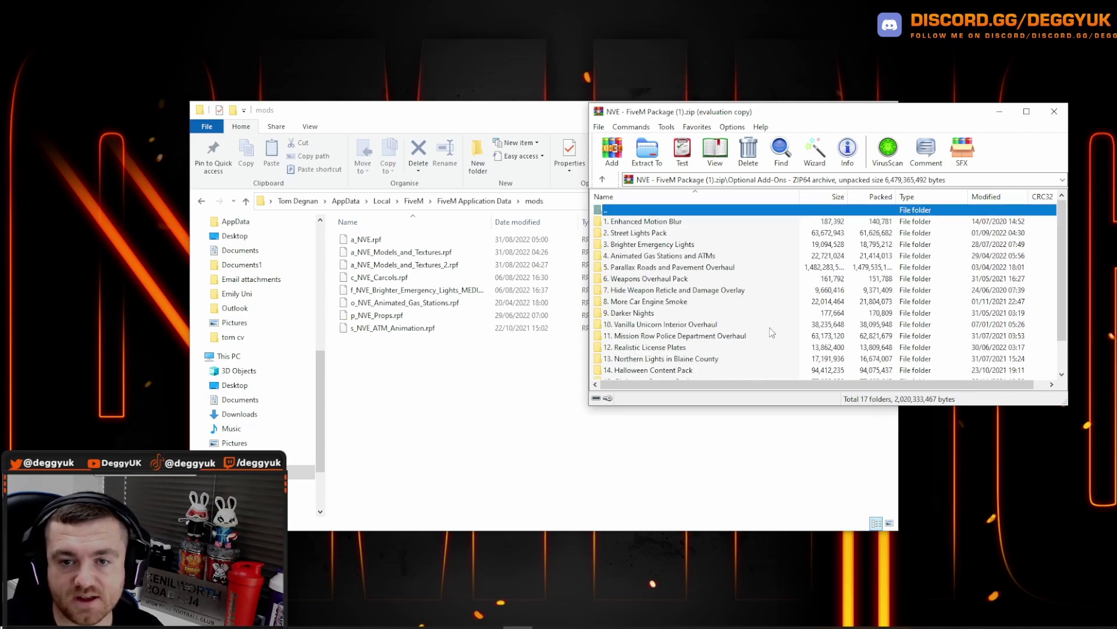
double_click(657, 256)
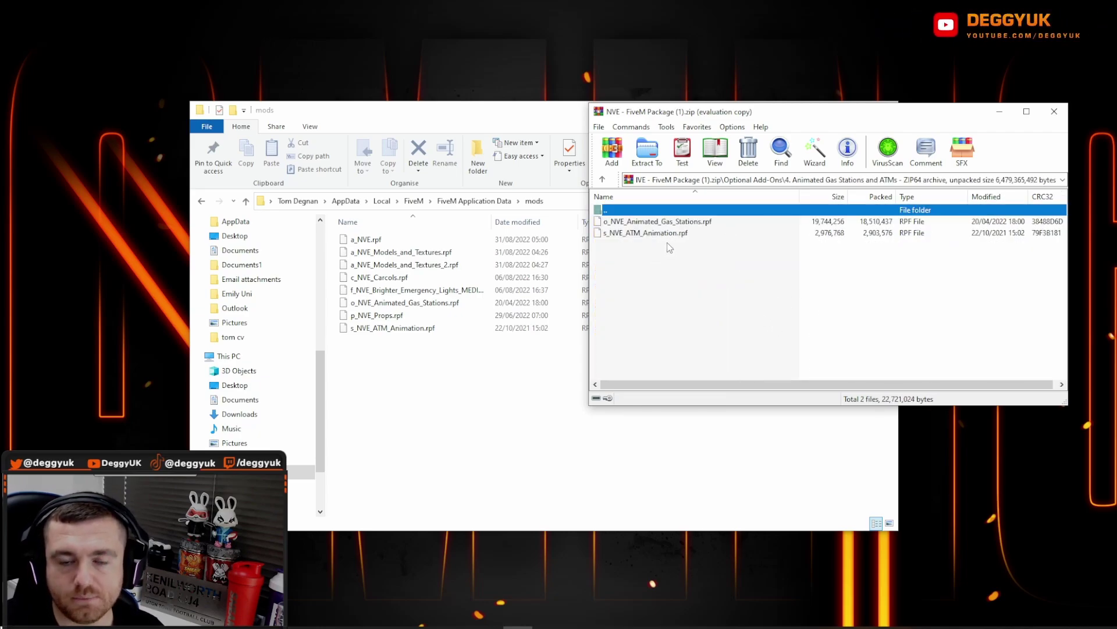
left_click_drag(702, 232, 679, 247)
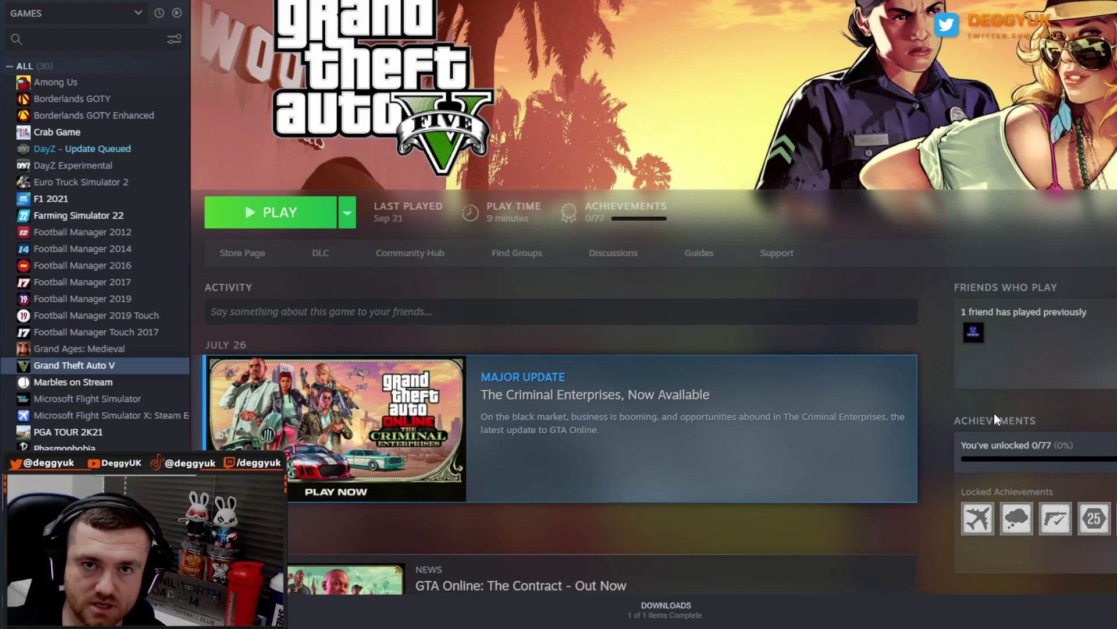
Step: Open Grand Theft Auto V's install folder through Steam's Manage > Browse local files
right_click(109, 369)
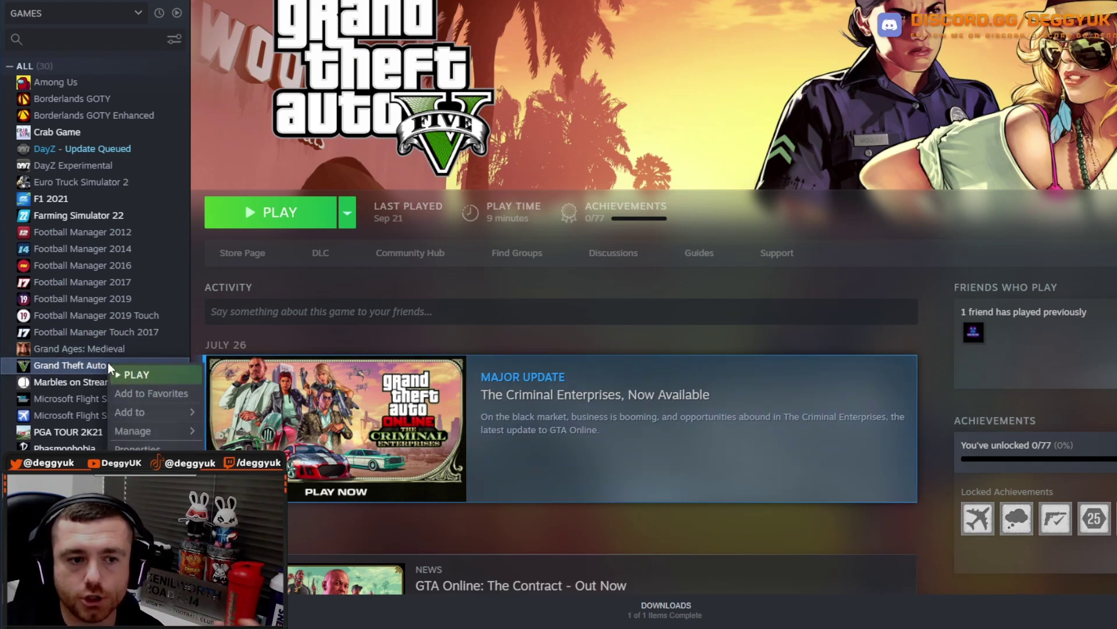
mouse_move(156, 432)
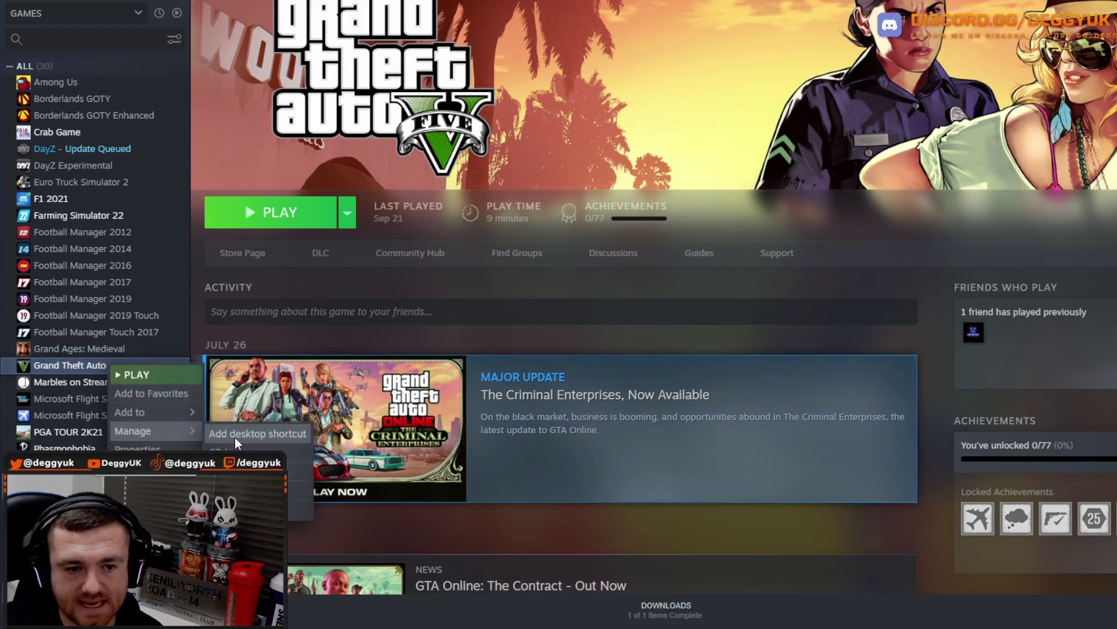
left_click(256, 471)
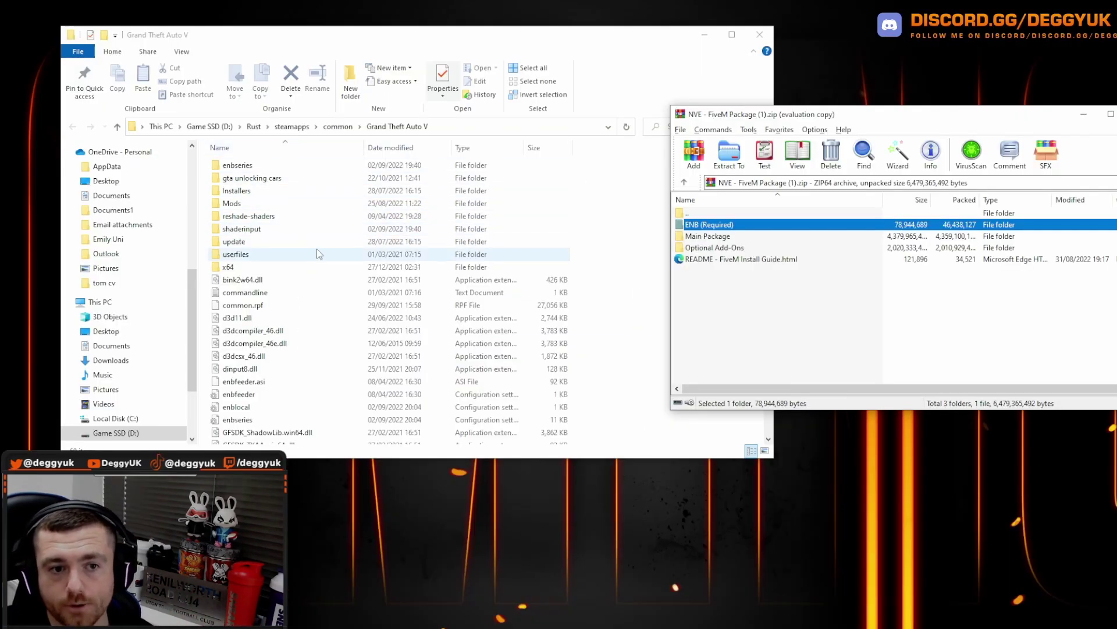
Step: Copy all six items from ENB (Required) > (1) Ultra Settings Preset into the GTA V folder
double_click(706, 226)
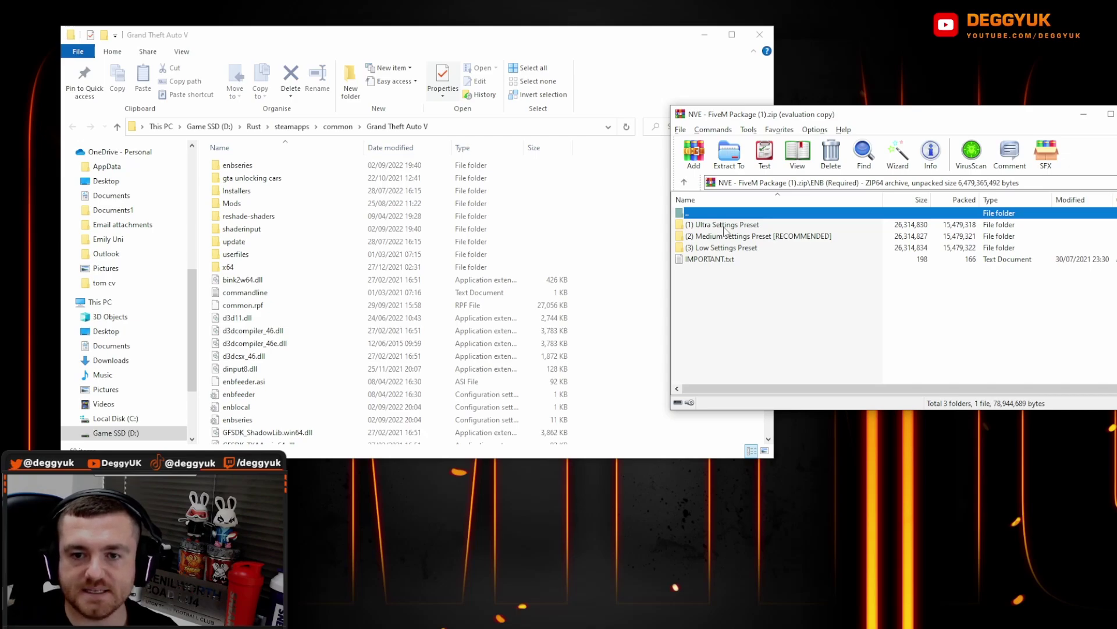
double_click(724, 226)
left_click_drag(740, 315, 696, 221)
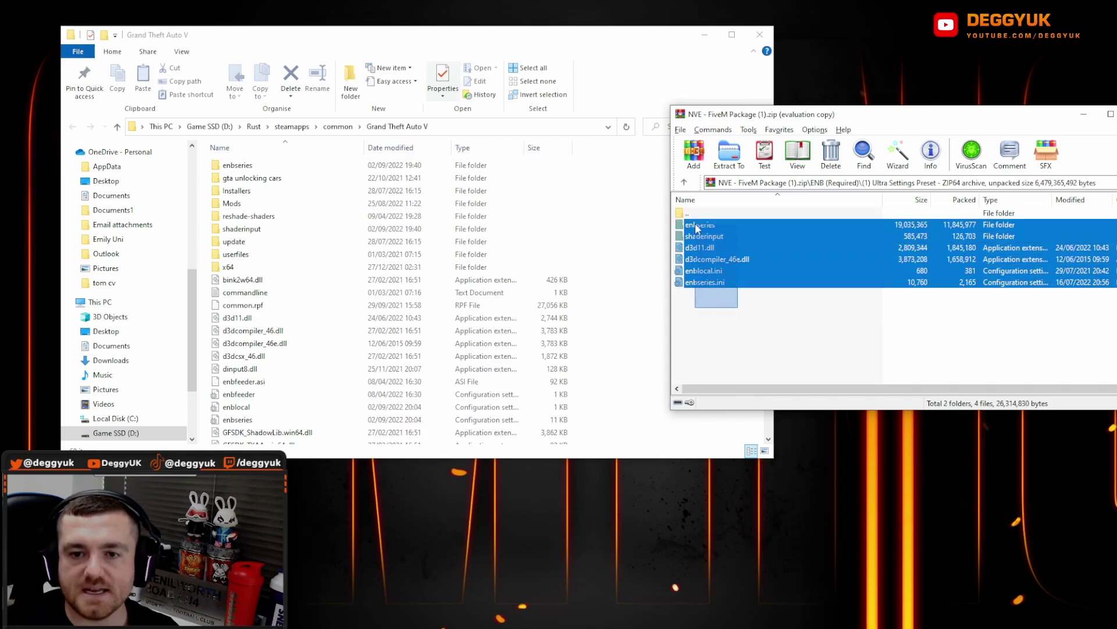
left_click_drag(588, 279, 731, 249)
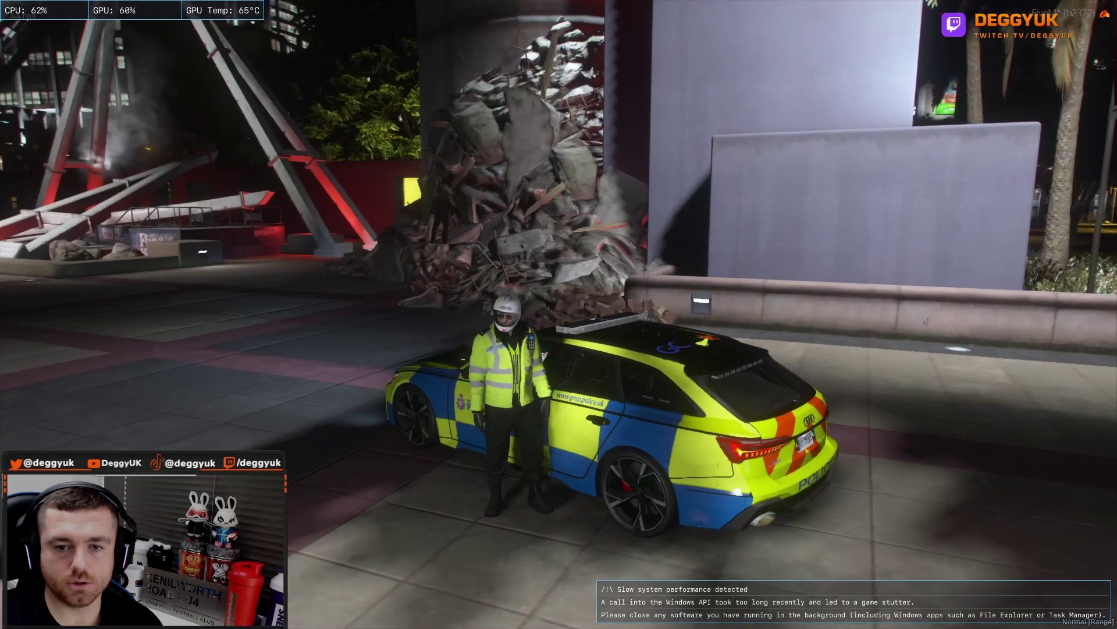
Step: Bring up the pause menu's Graphics settings and review DirectX 11, 1920x1080, FXAA on and MSAA X4
key("Escape")
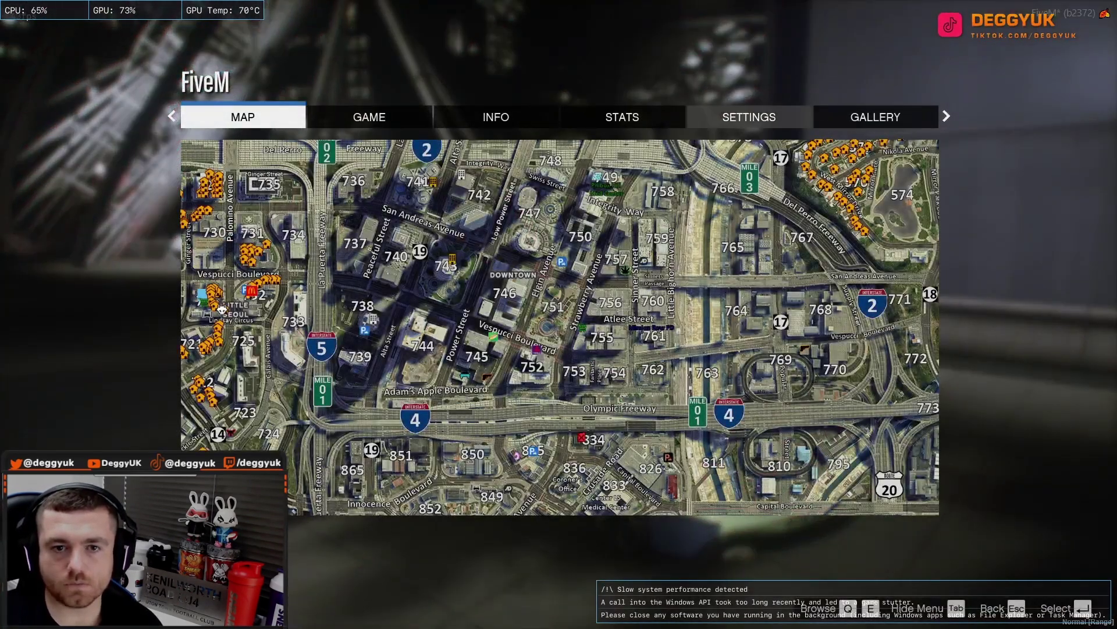
left_click(756, 117)
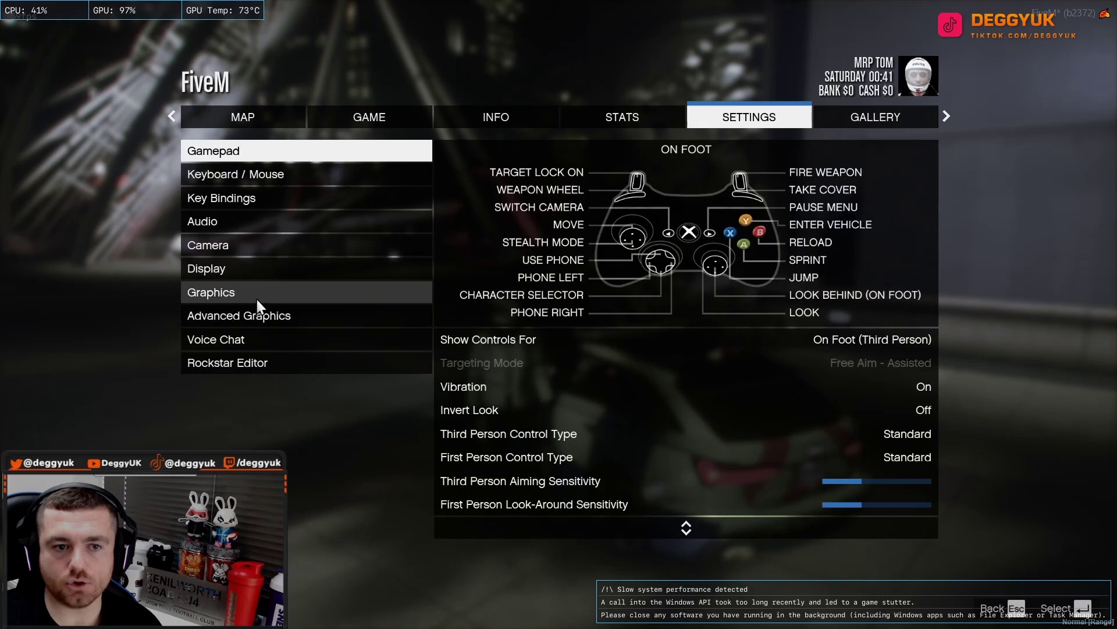
left_click(256, 296)
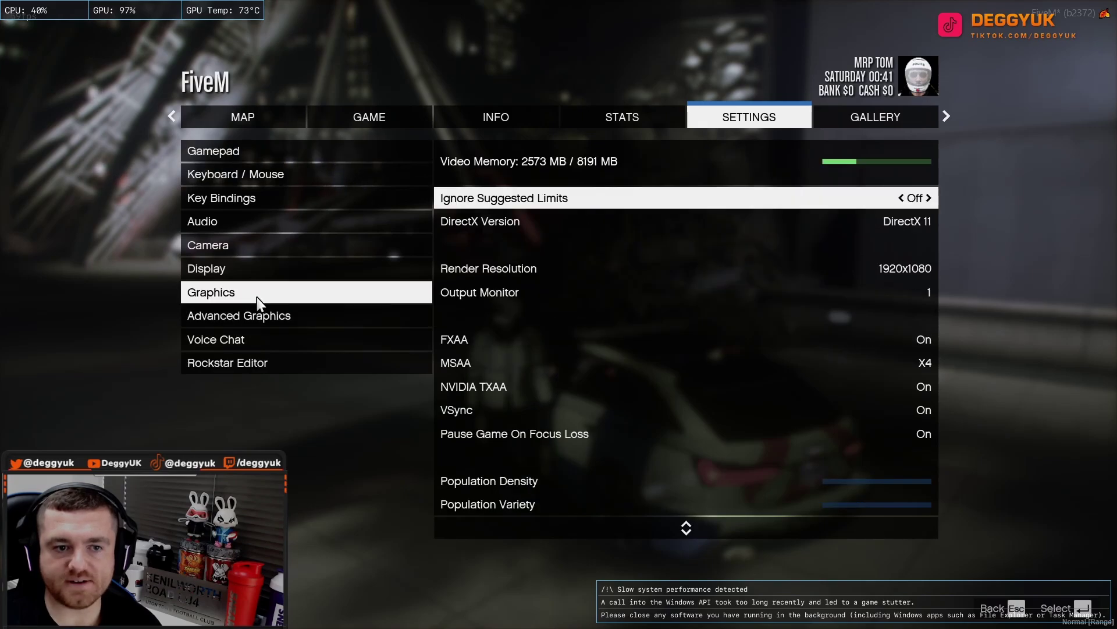
scroll(592, 414, "down", 15)
scroll(595, 417, "down", 2)
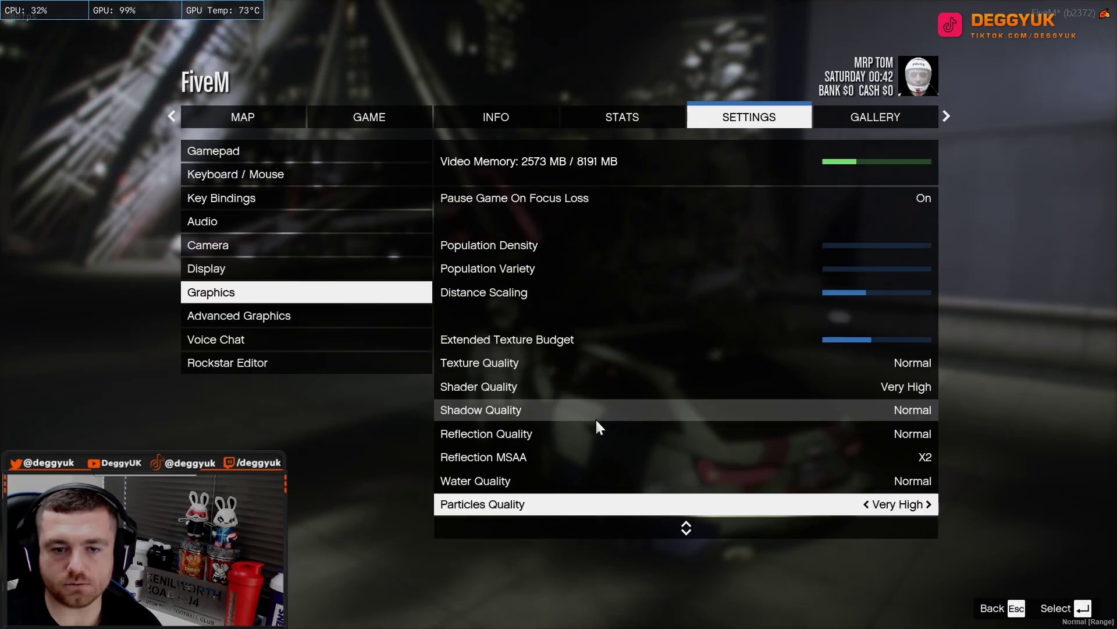
scroll(588, 407, "up", 5)
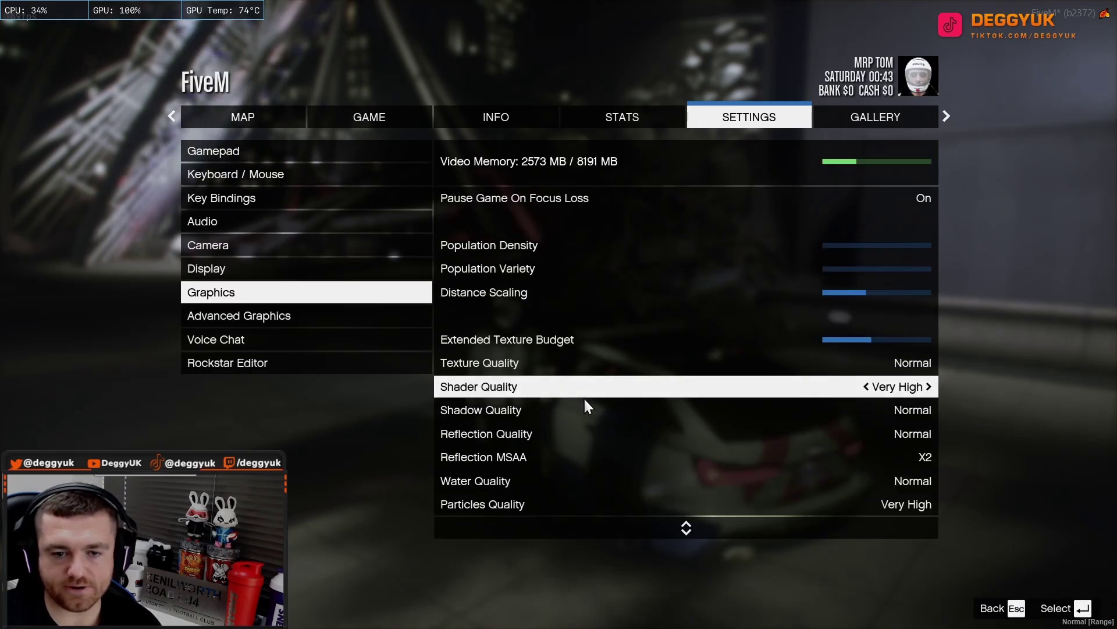
scroll(584, 398, "down", 8)
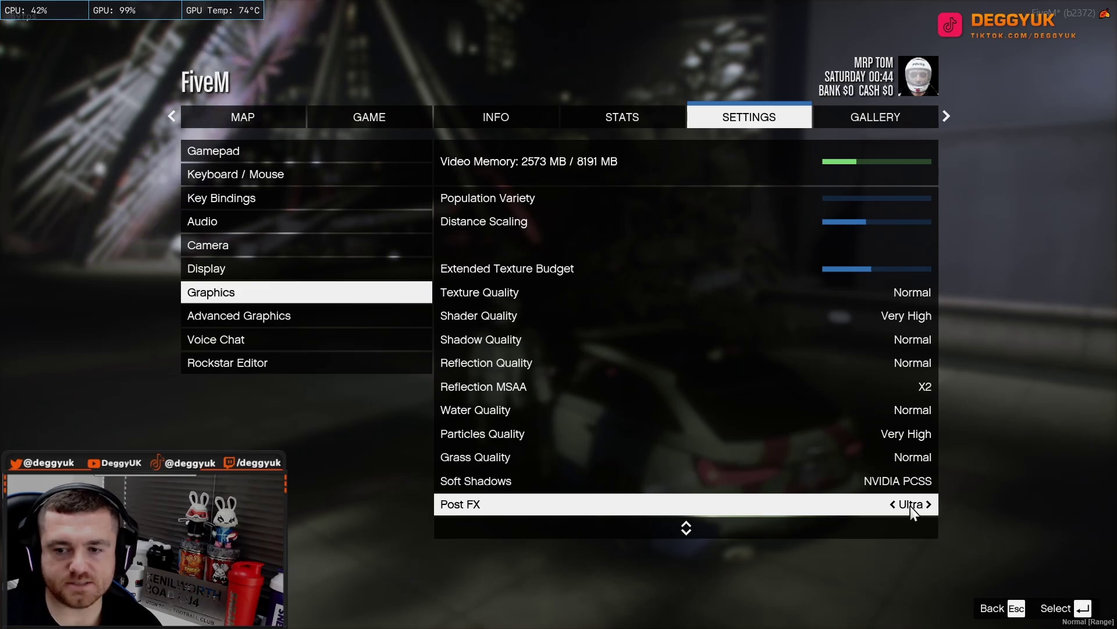
scroll(951, 493, "up", 12)
scroll(951, 498, "up", 11)
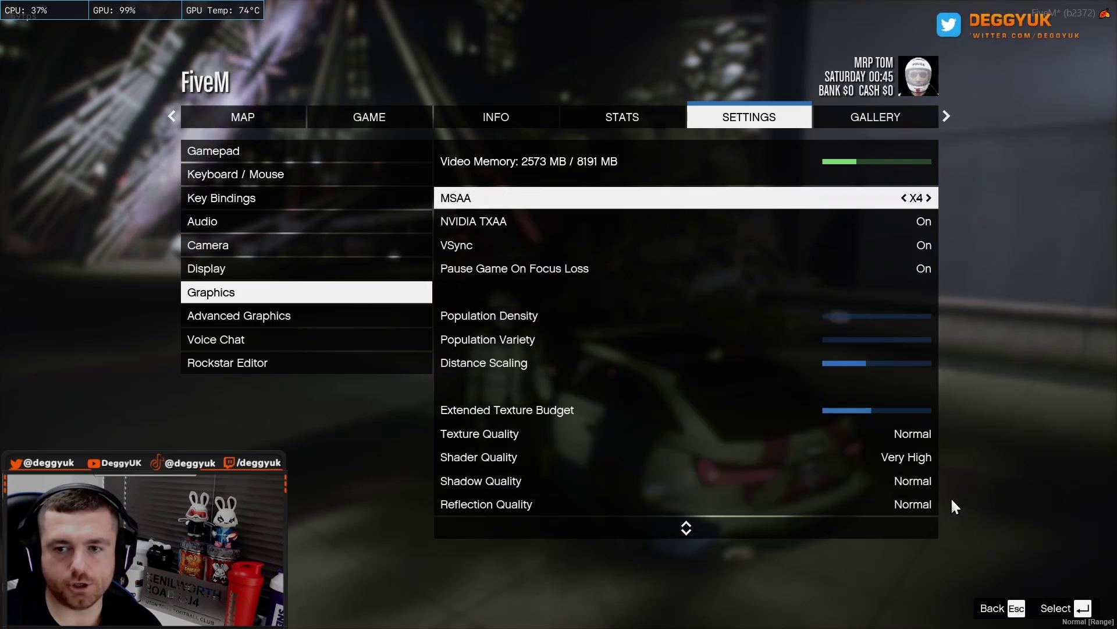
scroll(951, 497, "down", 2)
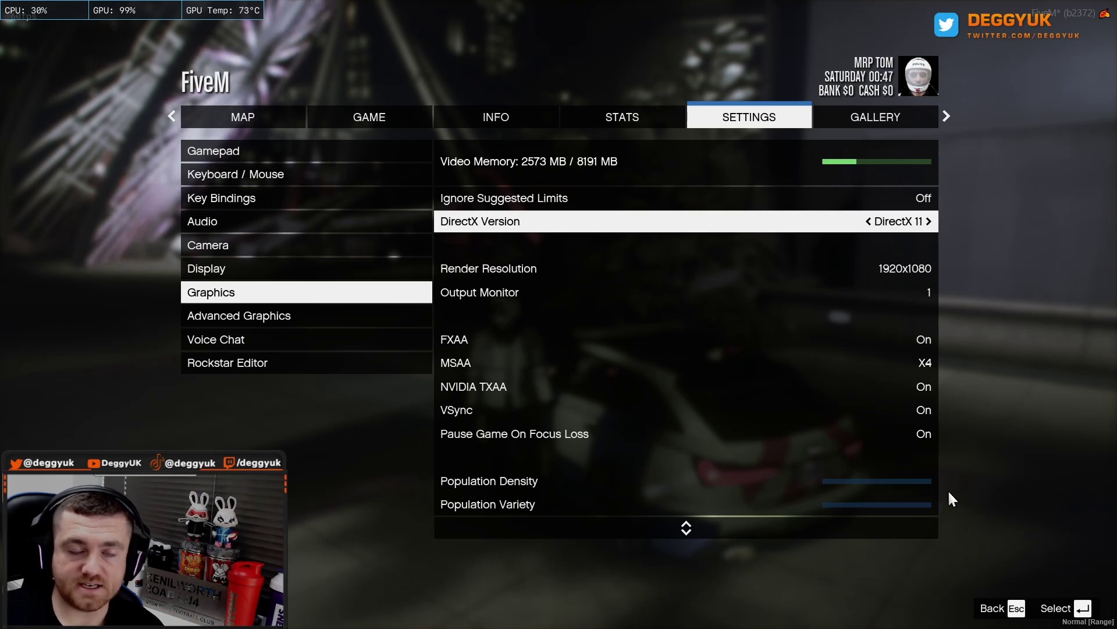
scroll(989, 486, "down", 2)
scroll(994, 486, "down", 1)
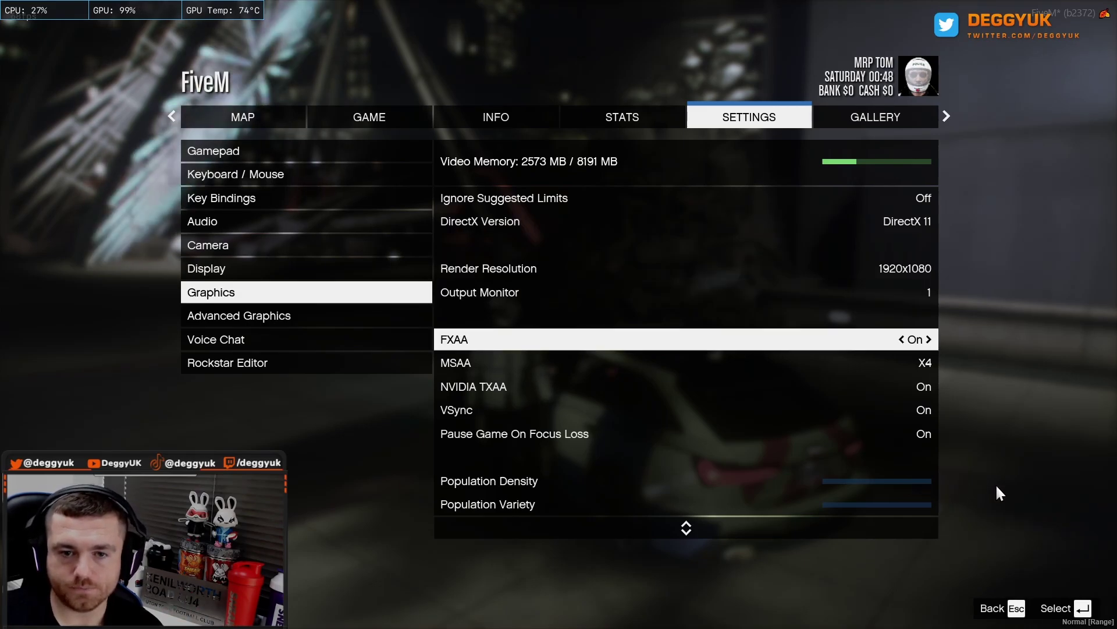
scroll(999, 480, "down", 1)
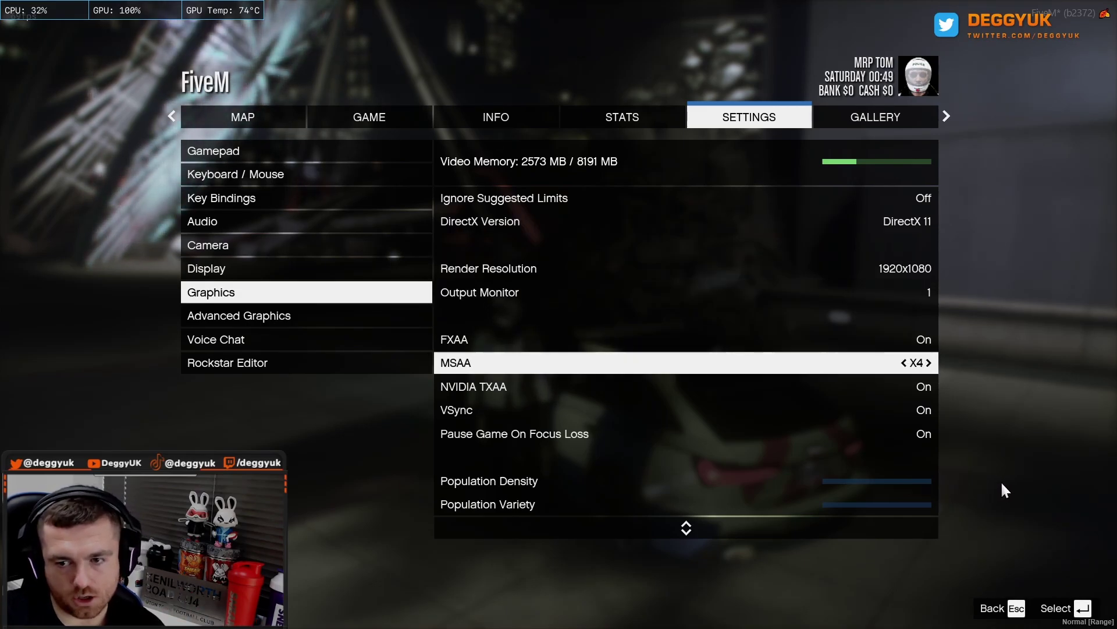
scroll(1001, 480, "down", 1)
scroll(1003, 479, "down", 6)
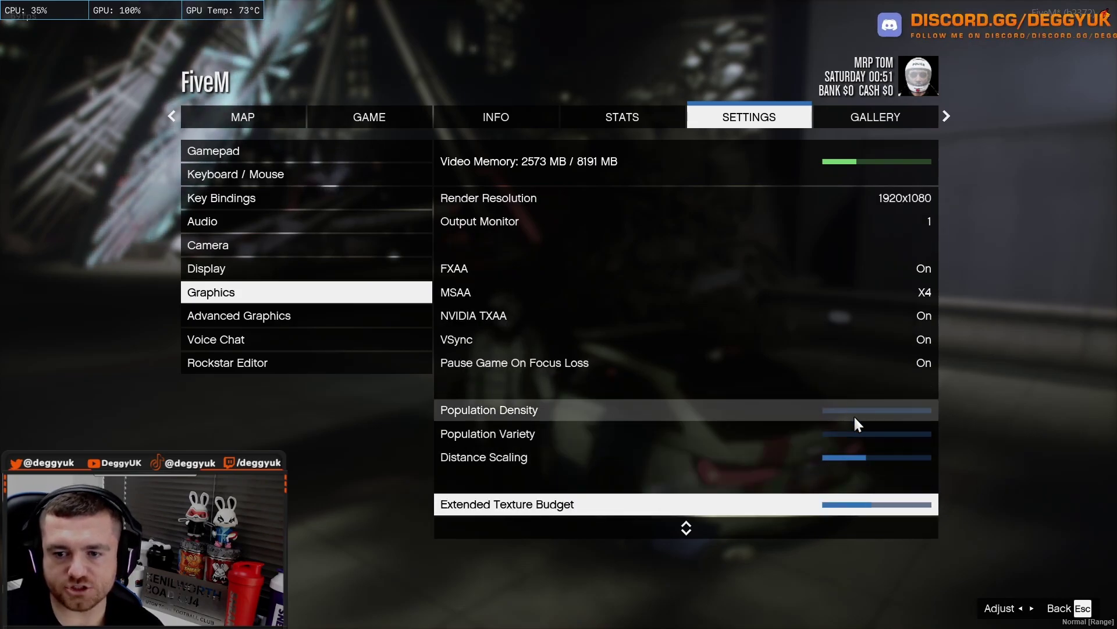
Step: Review shadow, water, Post FX and Anisotropic Filtering options down to Tessellation, then resume the game
scroll(896, 442, "down", 1)
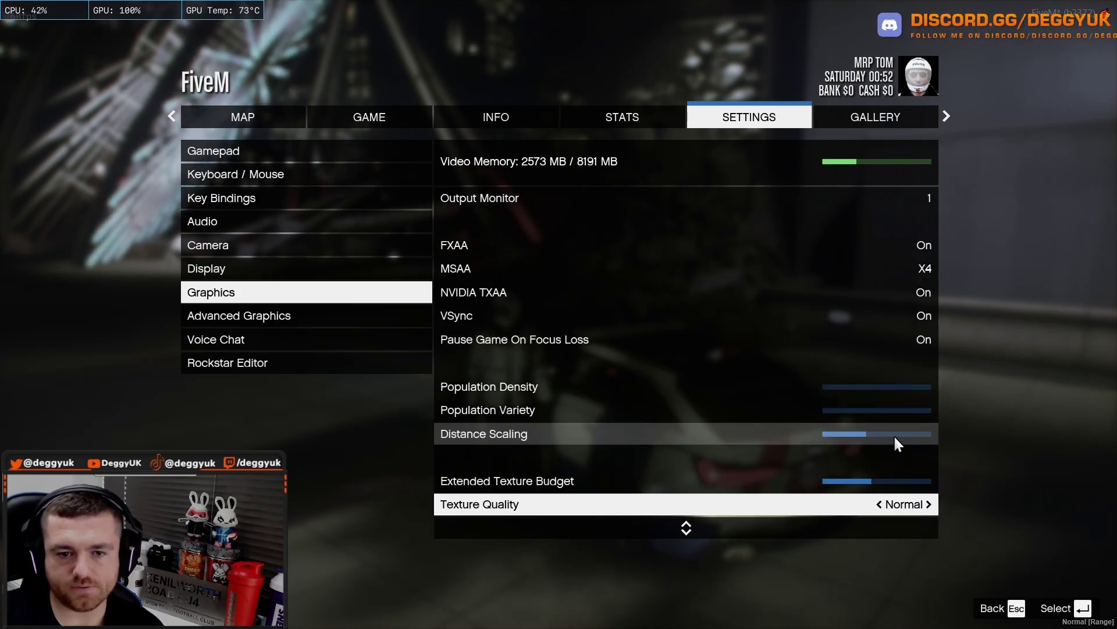
scroll(877, 436, "down", 1)
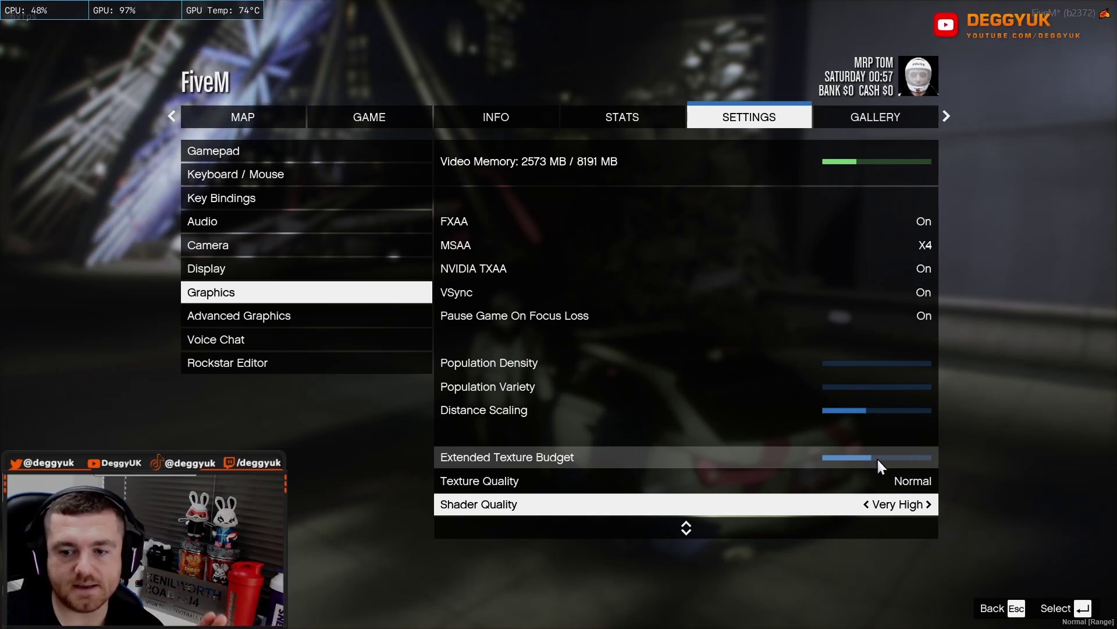
key("Down")
key("Down")
key("Down")
key("Down")
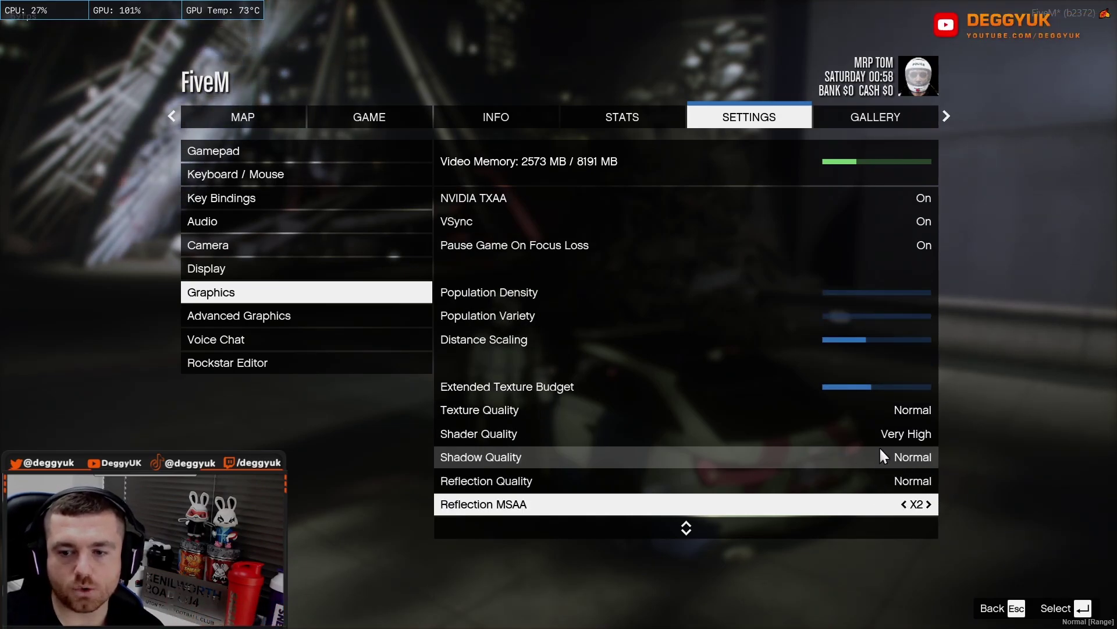
key("Down")
key("Down")
key("Down")
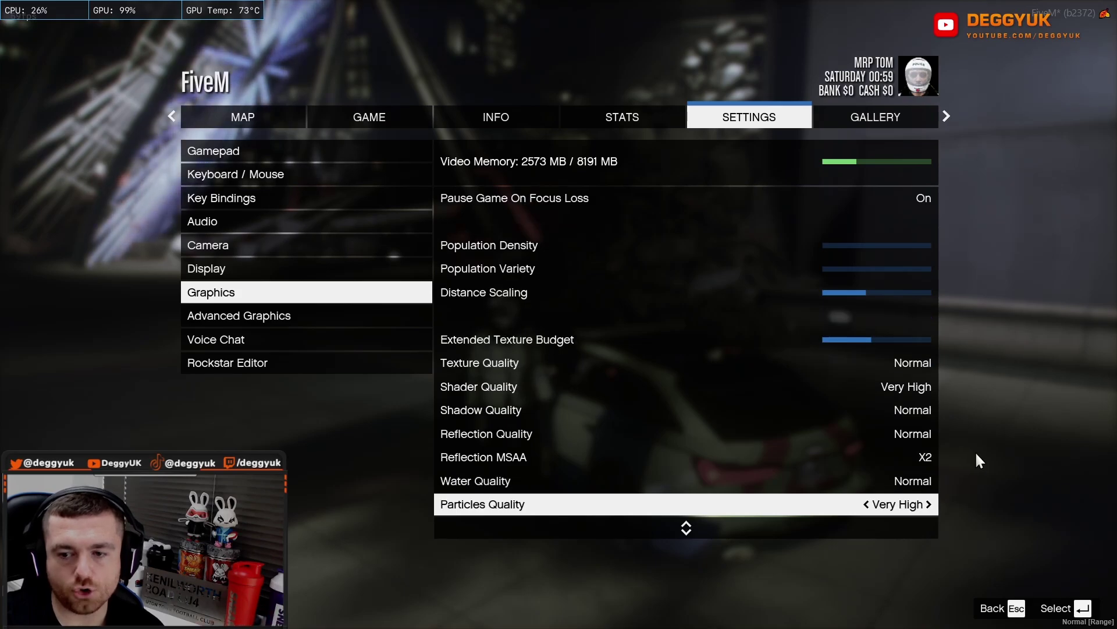
key("Down")
key("Down")
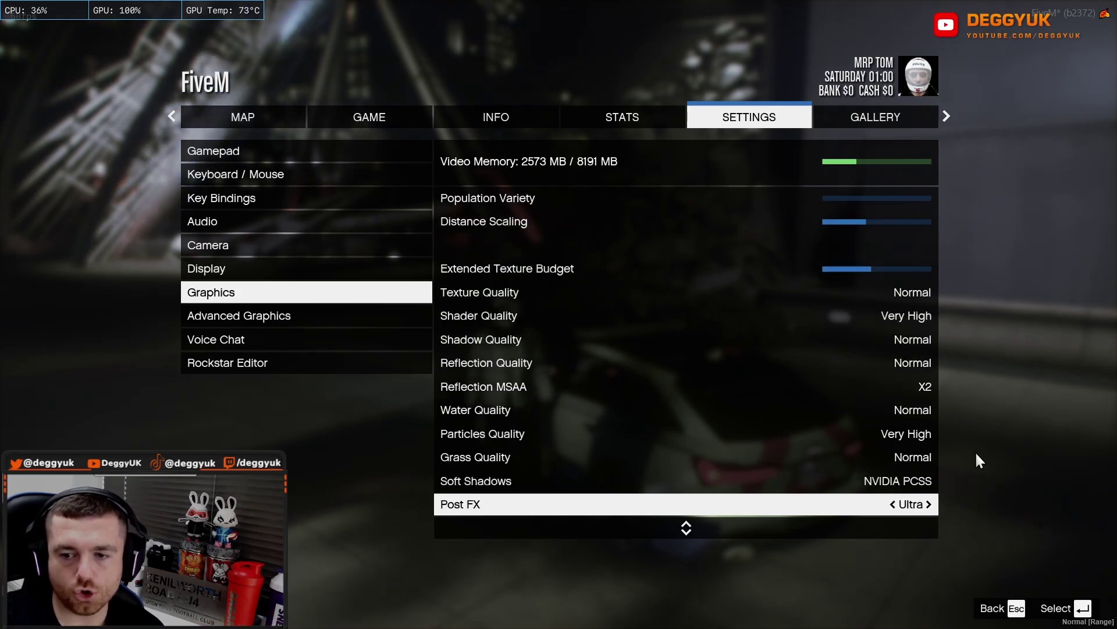
key("Down")
key("Down")
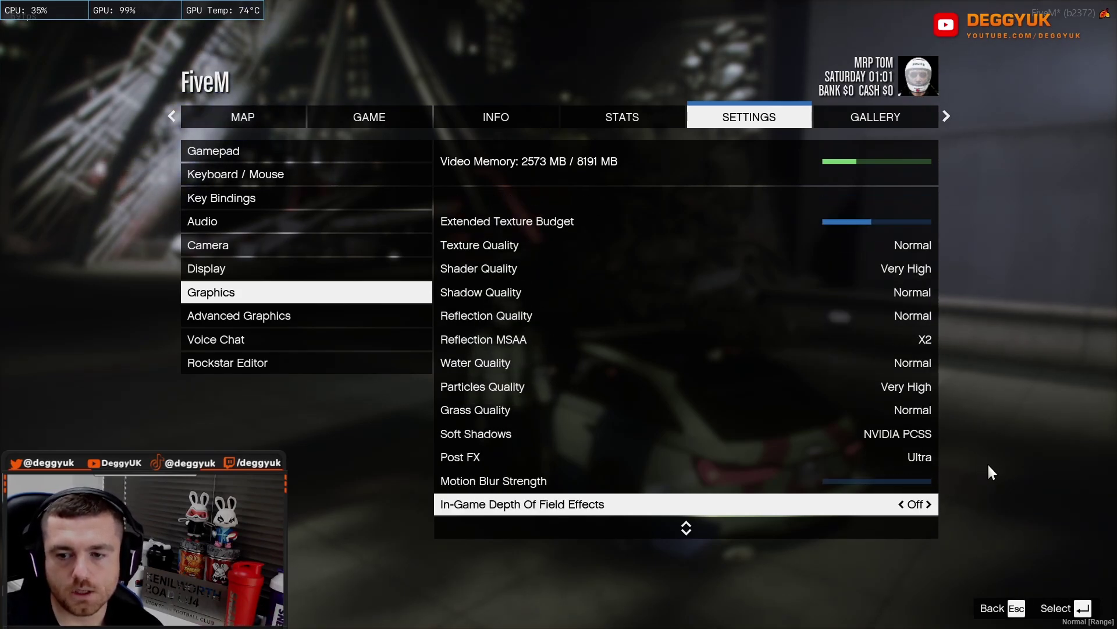
key("Down")
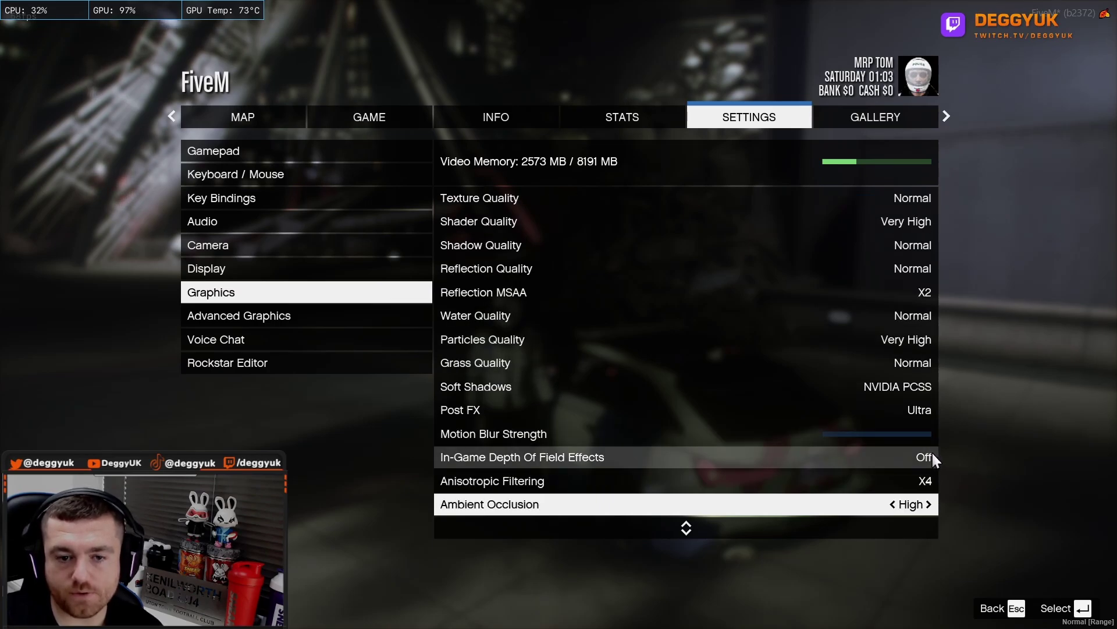
key("Down")
key("Down")
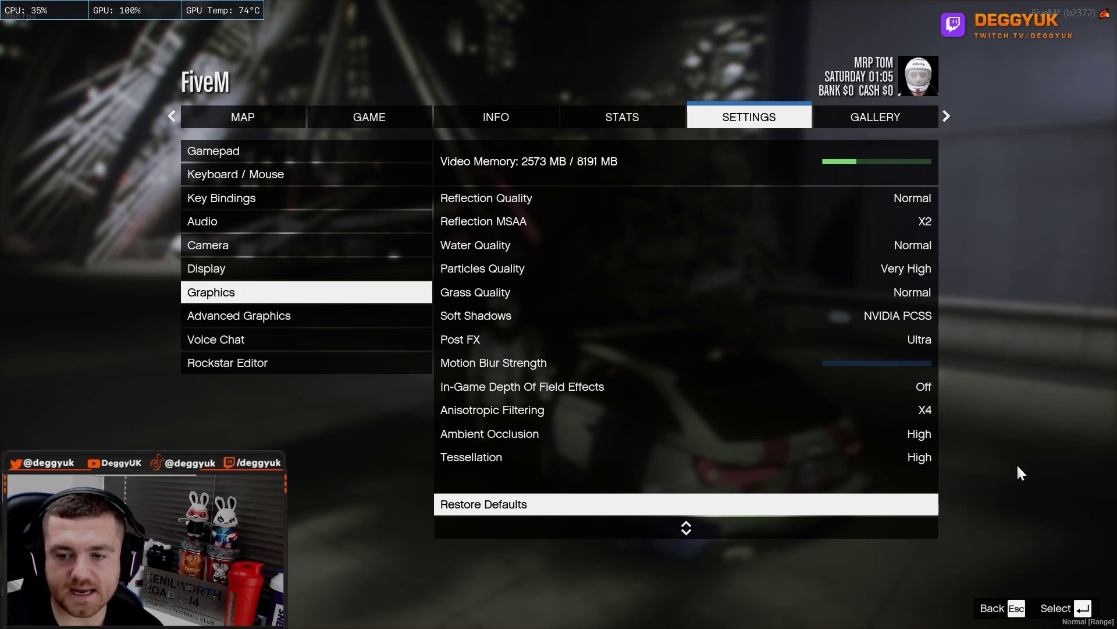
key("Down")
key("Up")
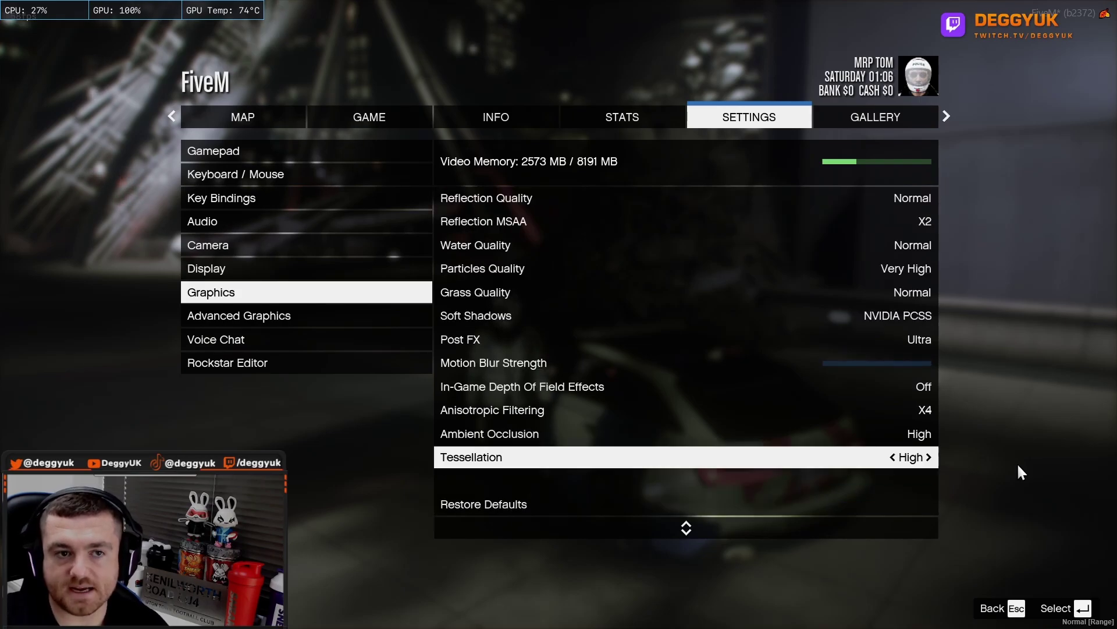
key("Escape")
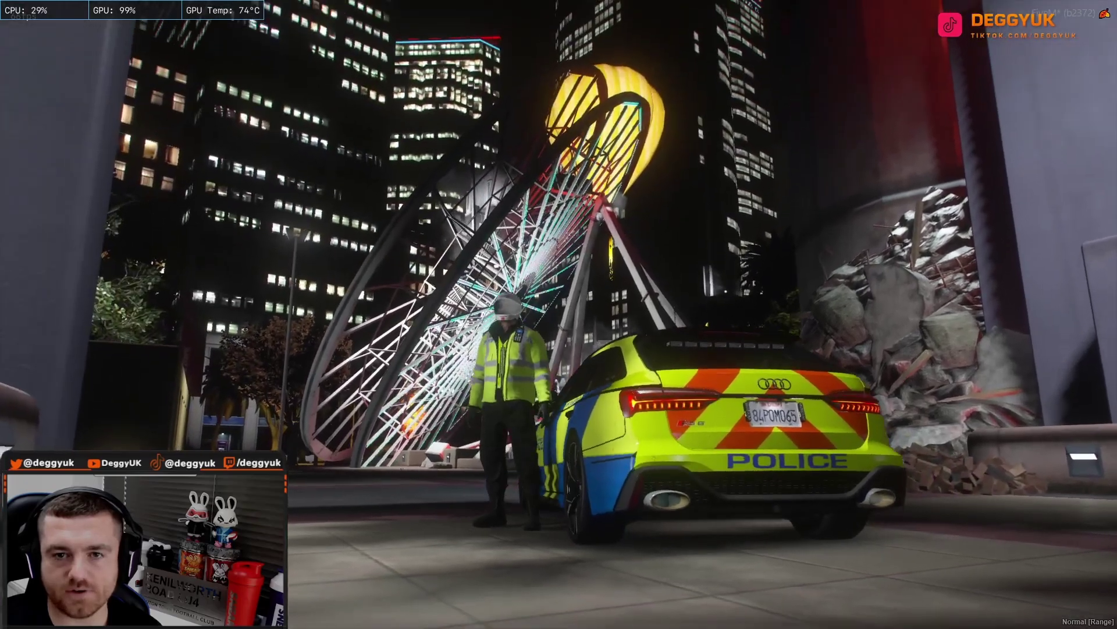
Step: Enter the police car with F and turn on its blue emergency lights with Q
key("f")
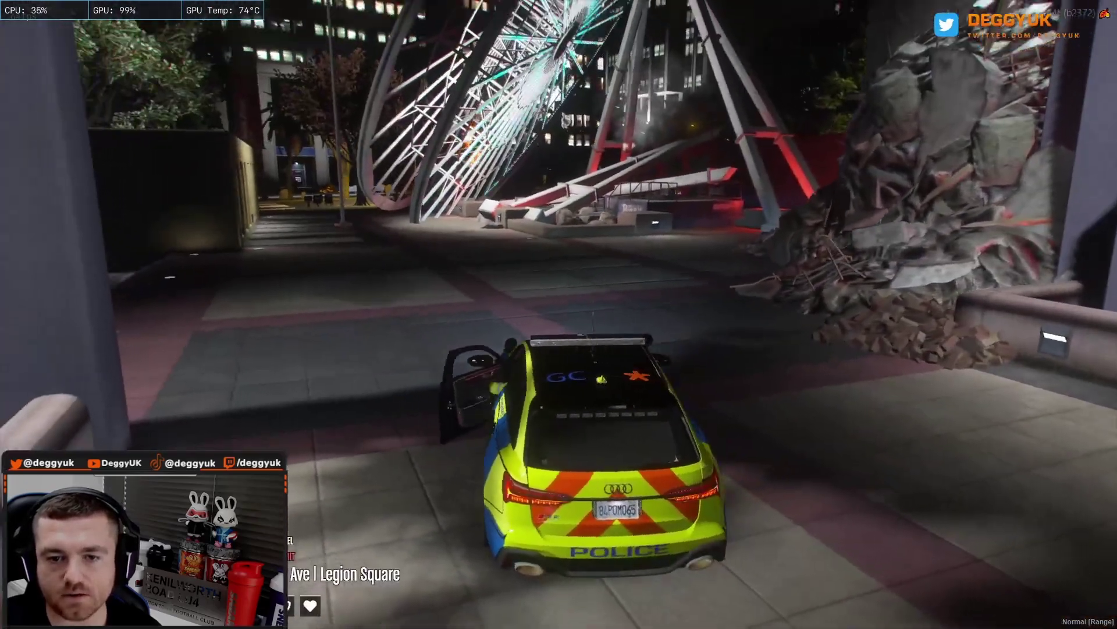
key("q")
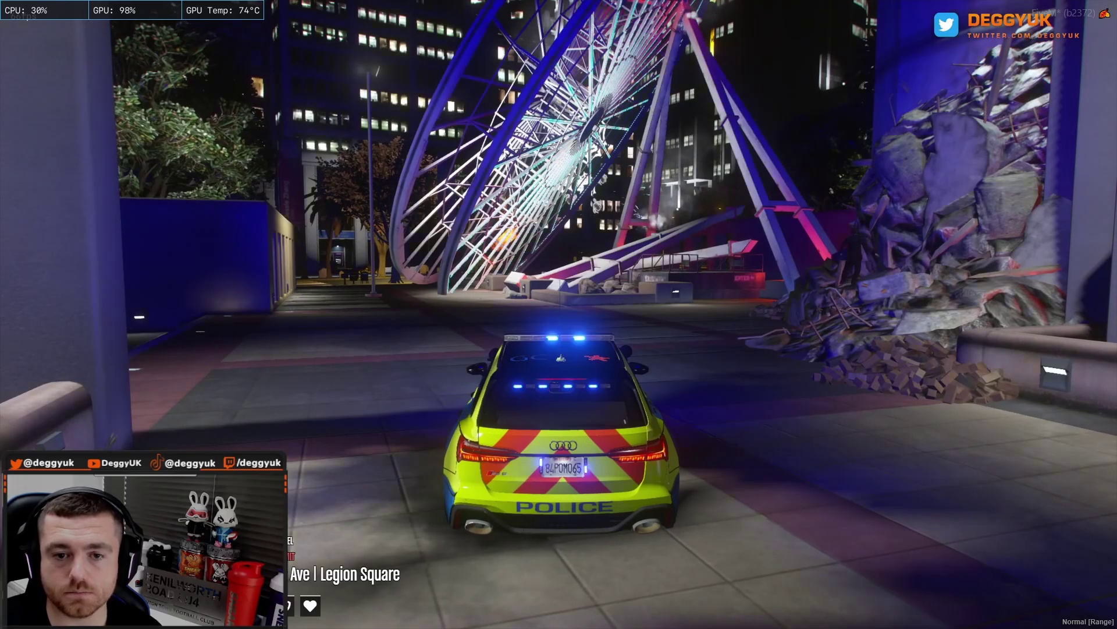